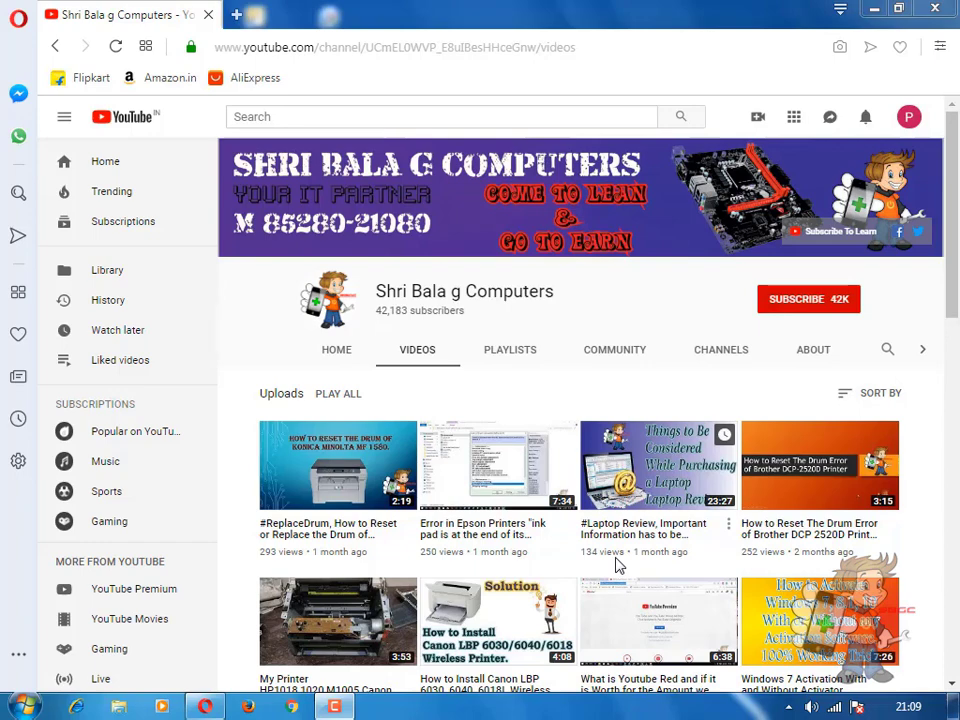
- Open Computer Management for this PC and show Disk Management in a maximized window
{"action": "left_click", "coordinate": [874, 12]}
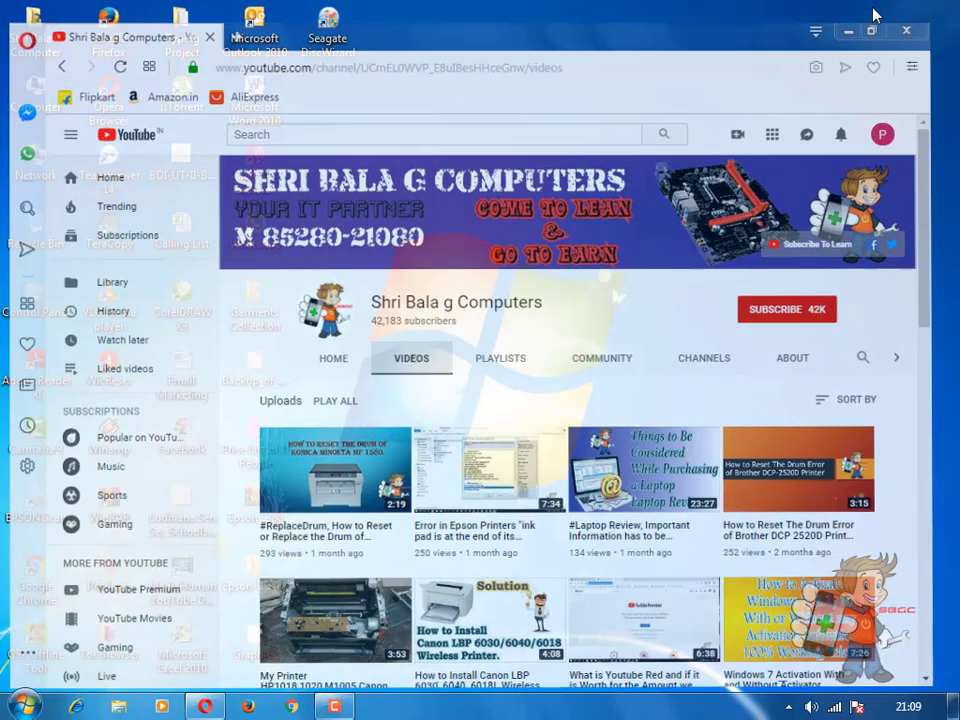
{"action": "right_click", "coordinate": [37, 97]}
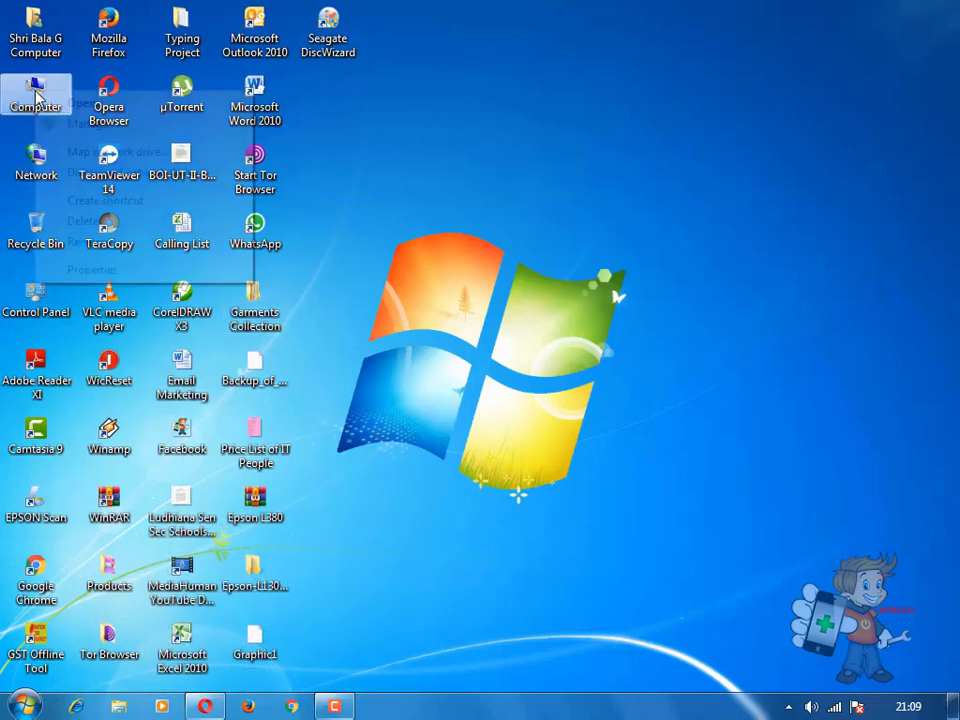
{"action": "left_click", "coordinate": [72, 123]}
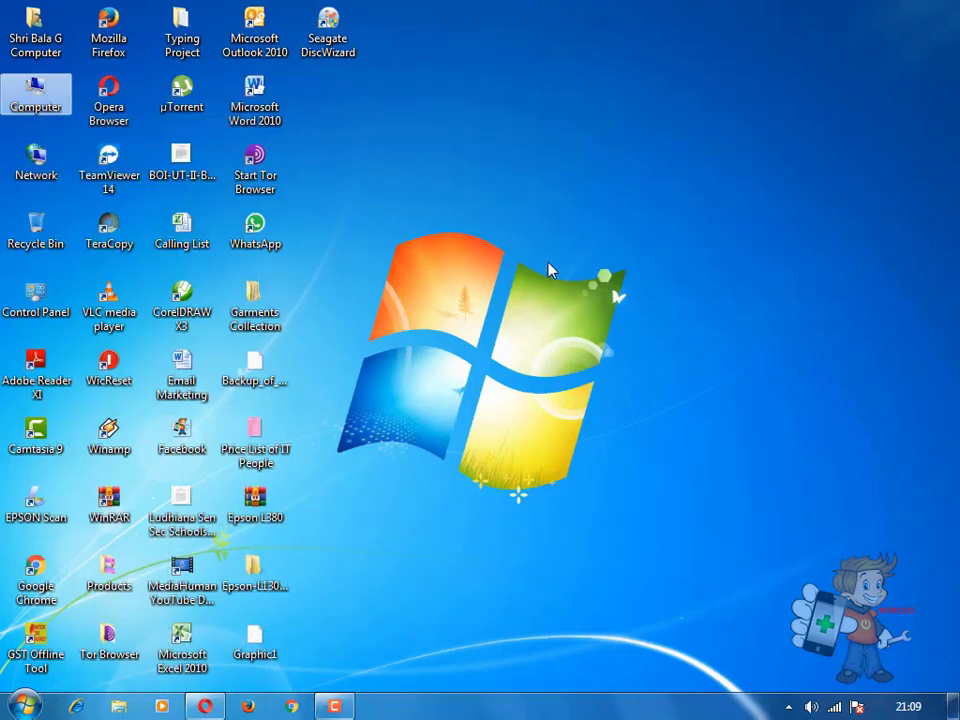
{"action": "right_click", "coordinate": [475, 190]}
{"action": "left_click", "coordinate": [519, 240]}
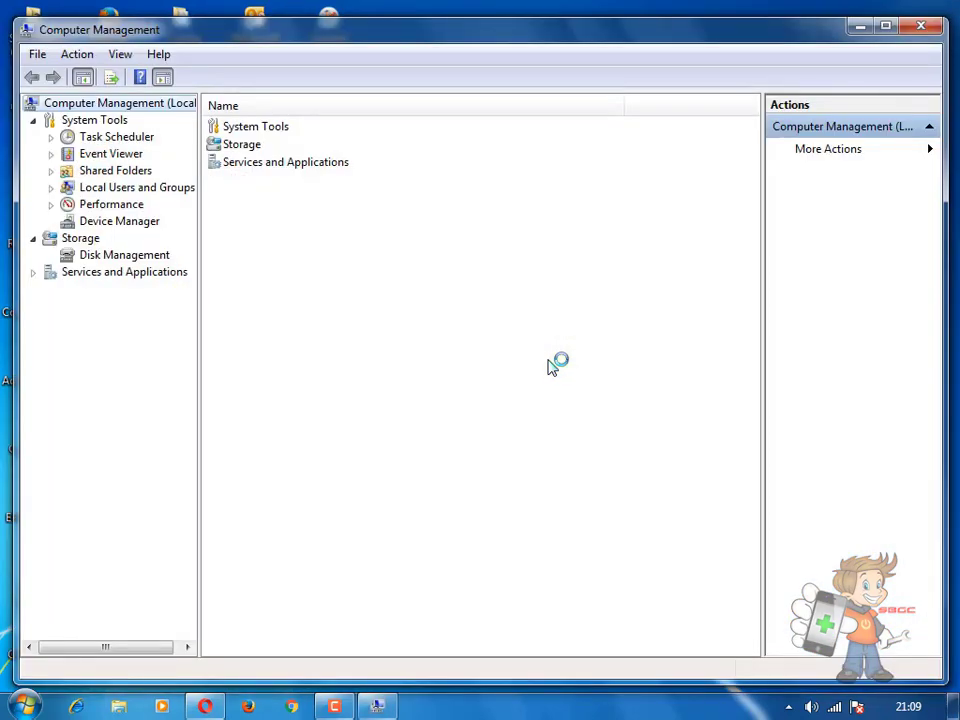
{"action": "left_click", "coordinate": [112, 256]}
{"action": "left_click", "coordinate": [886, 26]}
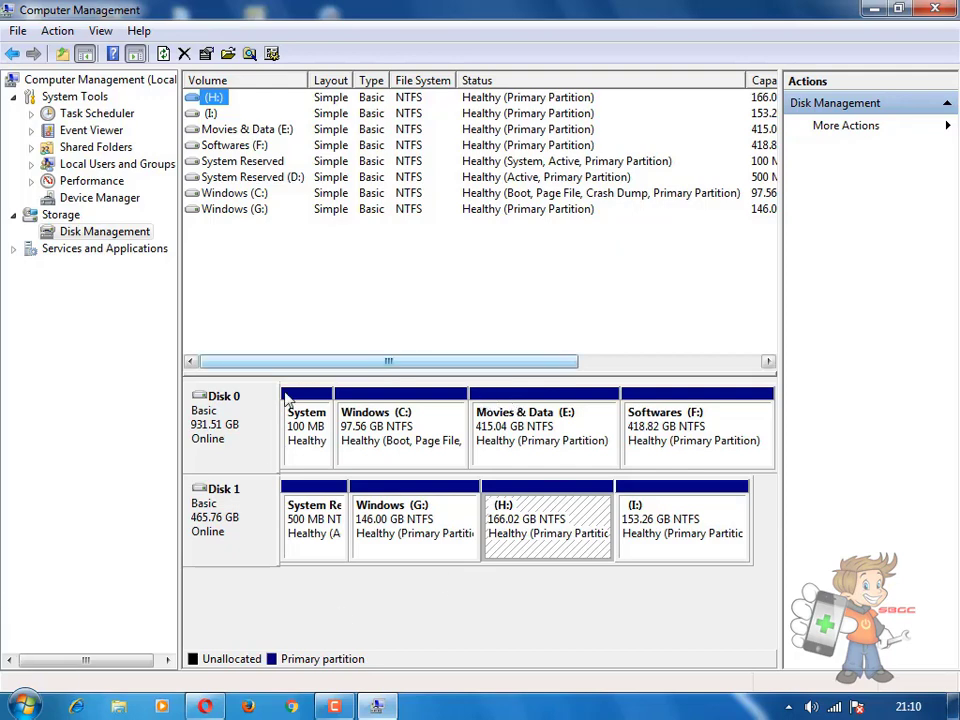
- Examine Disk 0 and Disk 1 in Disk Management to compare their sizes and partitions
{"action": "left_click", "coordinate": [256, 438]}
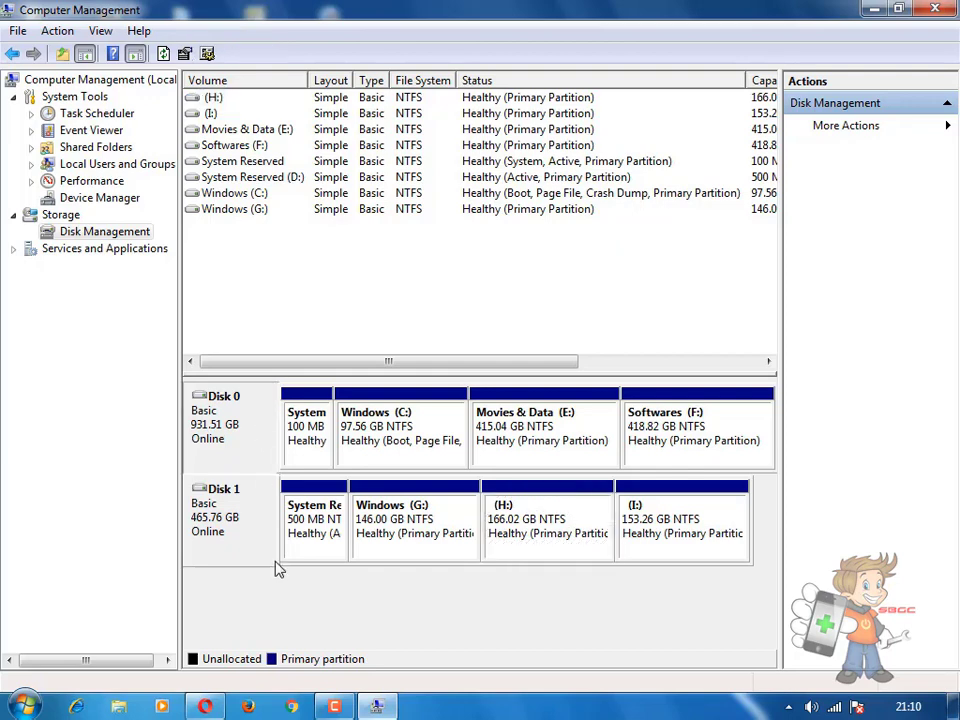
{"action": "left_click", "coordinate": [256, 530]}
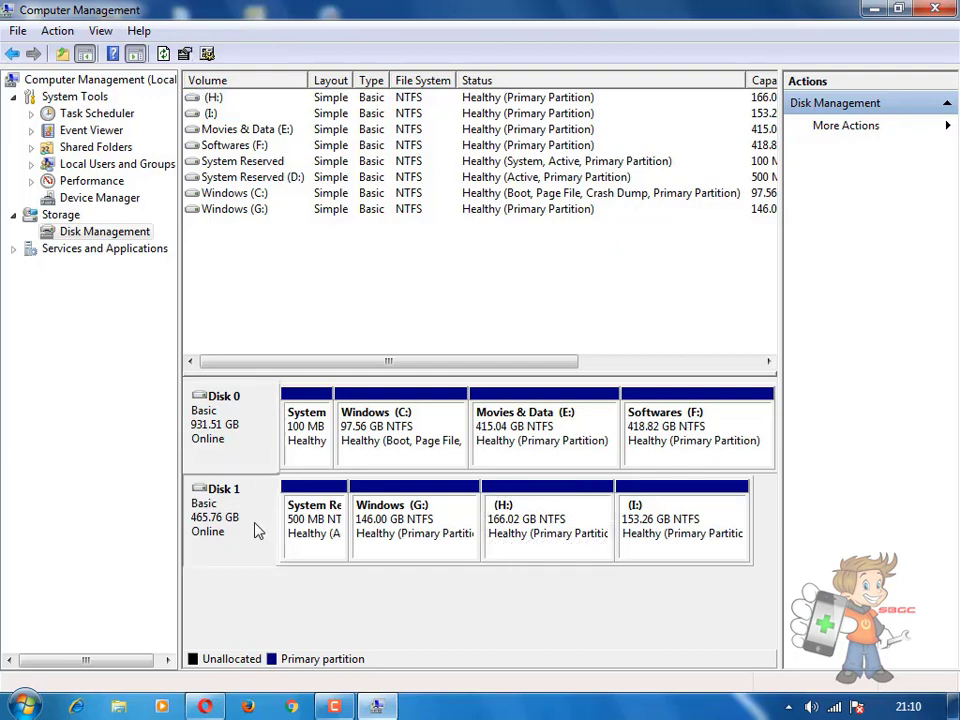
{"action": "left_click", "coordinate": [251, 453]}
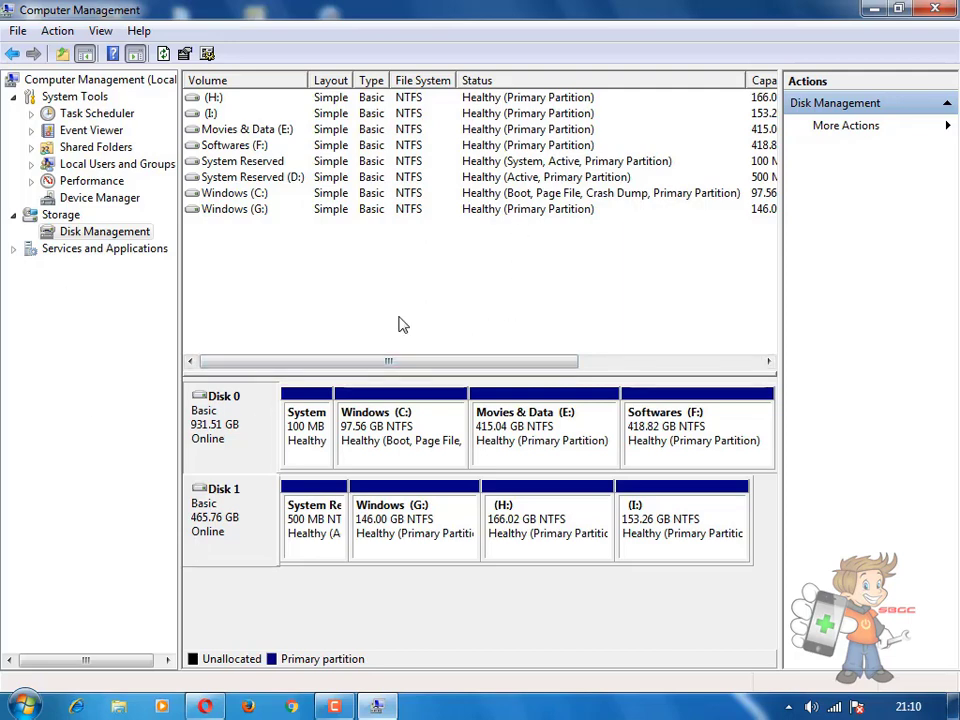
{"action": "right_click", "coordinate": [256, 532]}
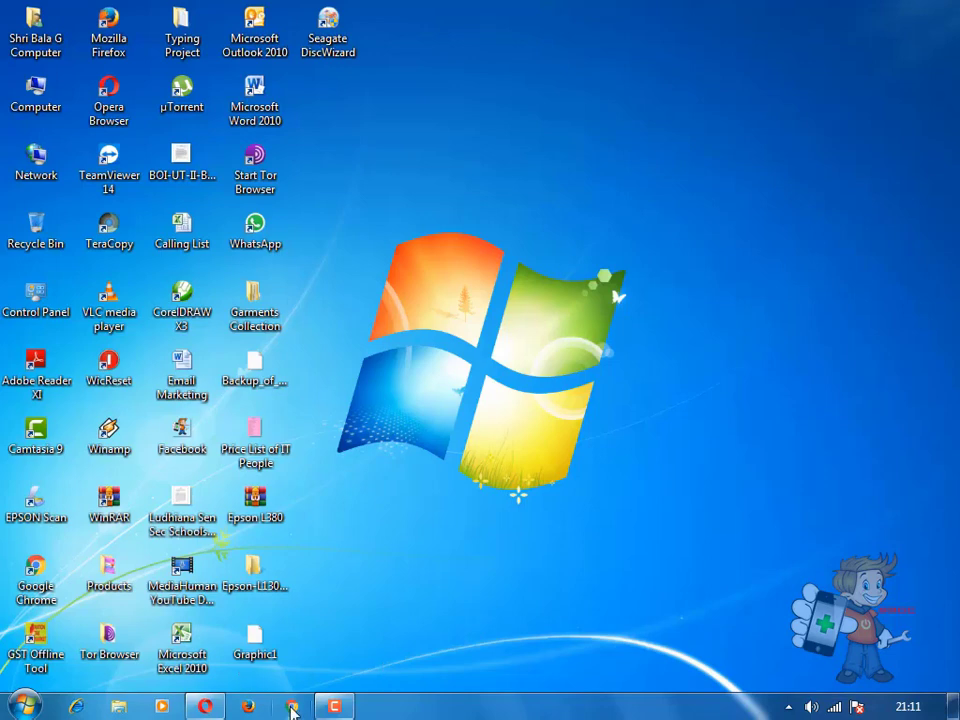
{"action": "right_click", "coordinate": [480, 171]}
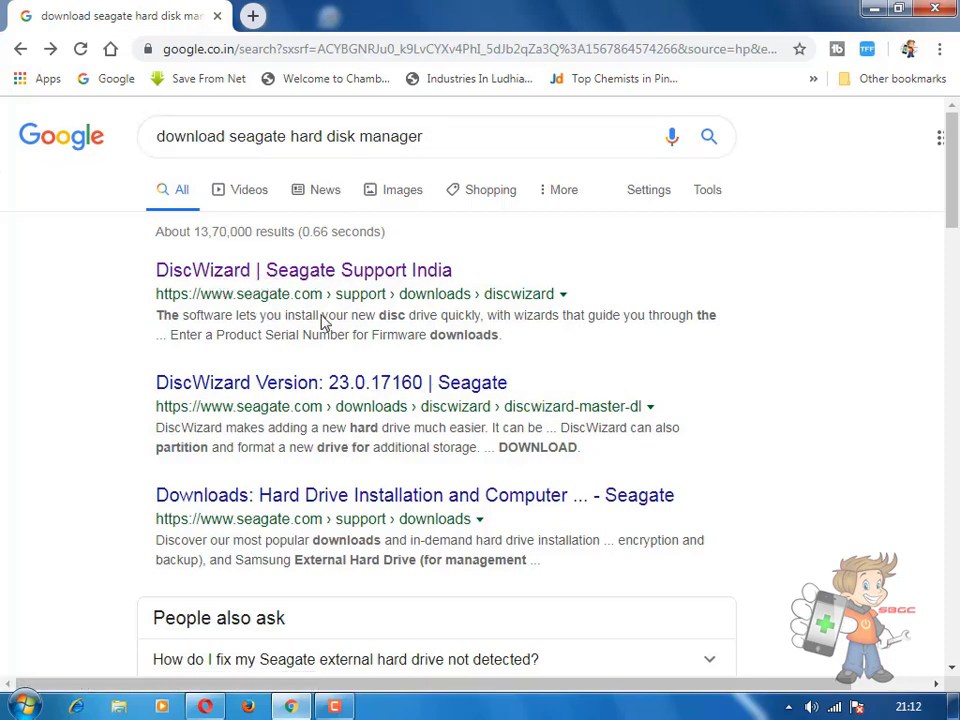
- Open Seagate's DiscWizard support page from the search results and view its downloads section
{"action": "left_click", "coordinate": [322, 280]}
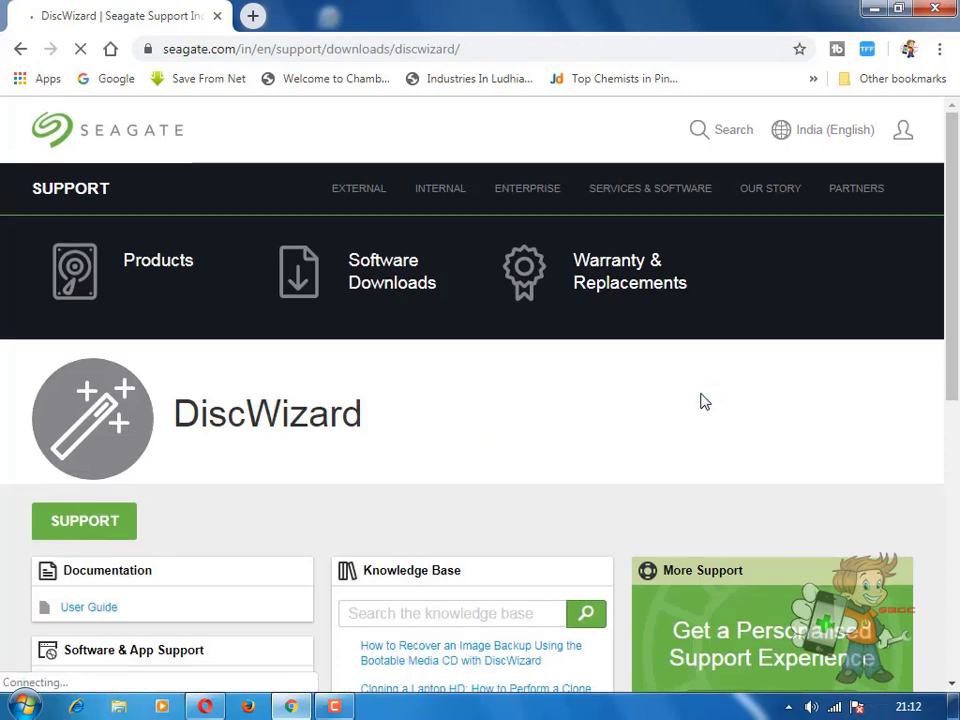
{"action": "scroll", "coordinate": [701, 399], "scroll_direction": "down", "scroll_amount": 3}
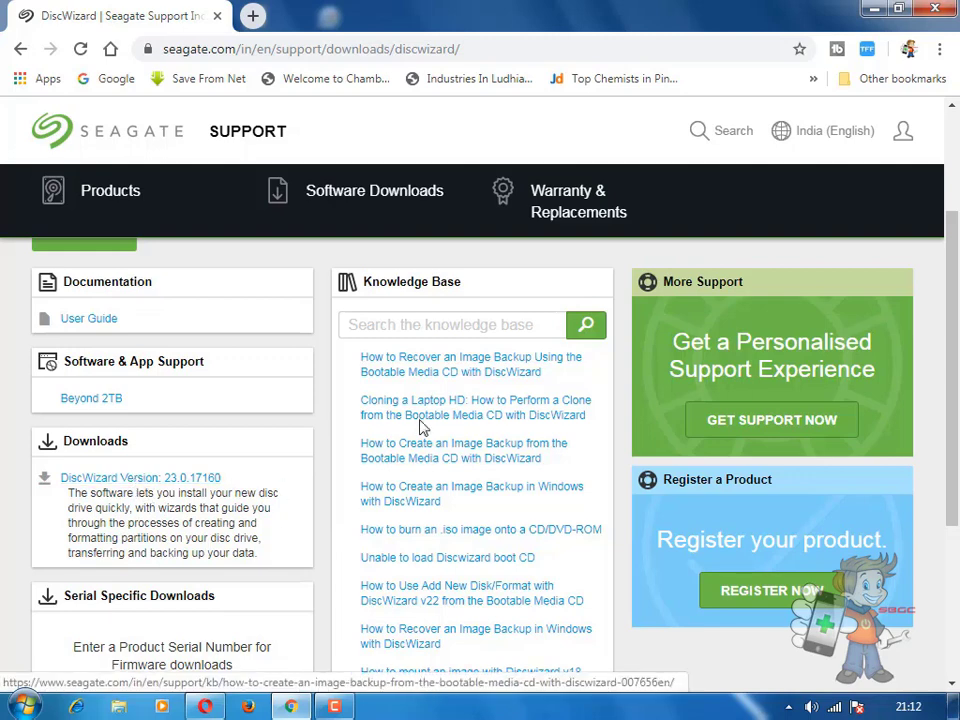
{"action": "left_click", "coordinate": [878, 9]}
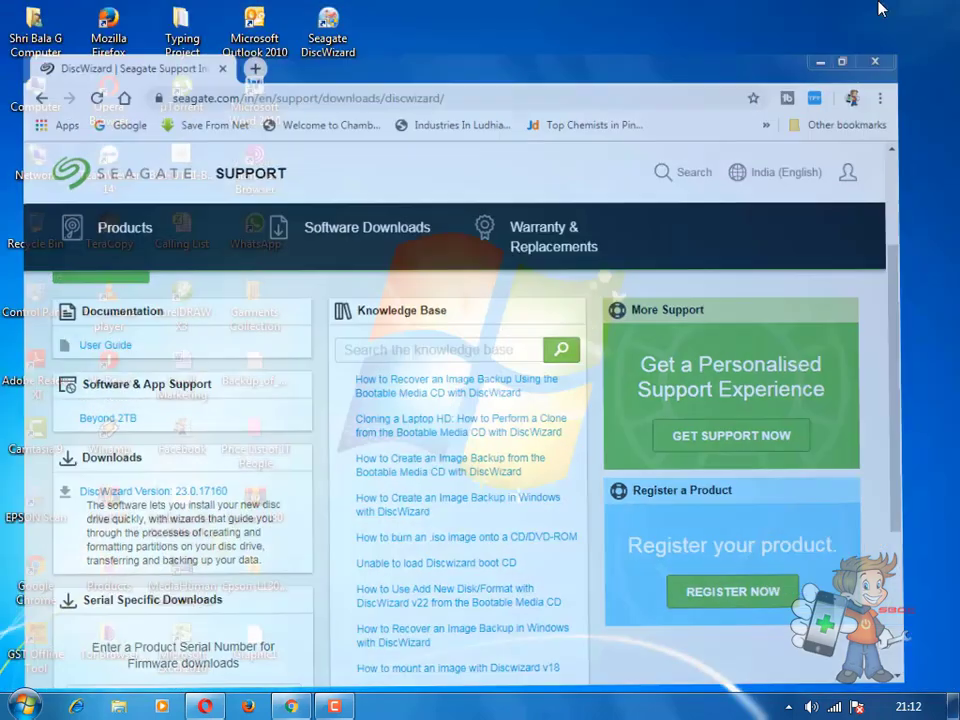
- Refresh the desktop and launch Seagate DiscWizard
{"action": "right_click", "coordinate": [480, 139]}
{"action": "left_click", "coordinate": [519, 192]}
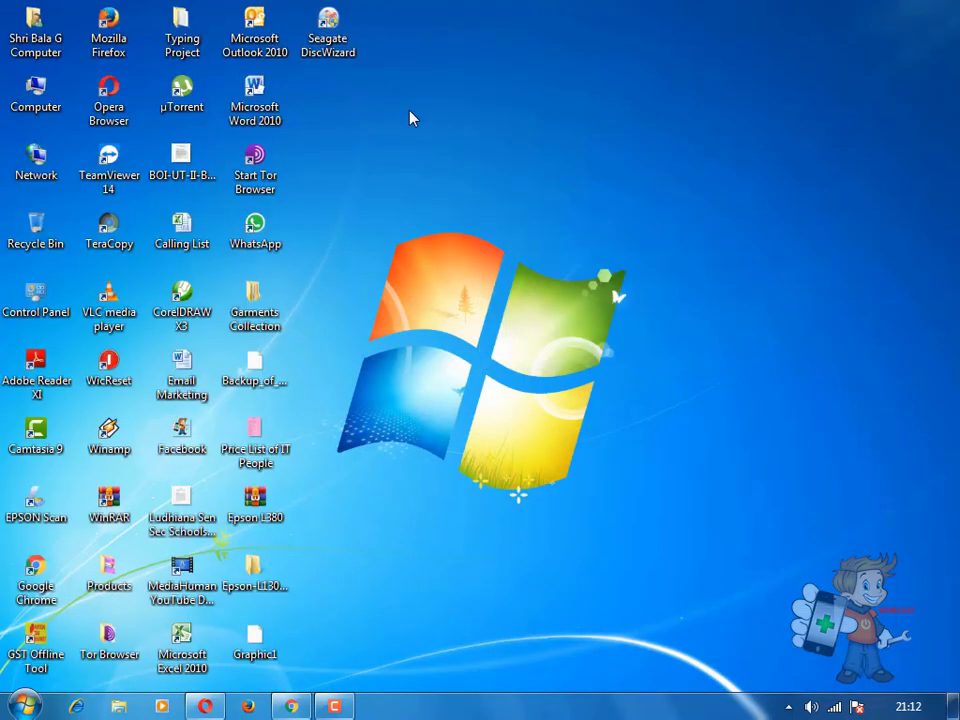
{"action": "left_click_drag", "start_coordinate": [411, 118], "coordinate": [345, 45]}
{"action": "double_click", "coordinate": [339, 35]}
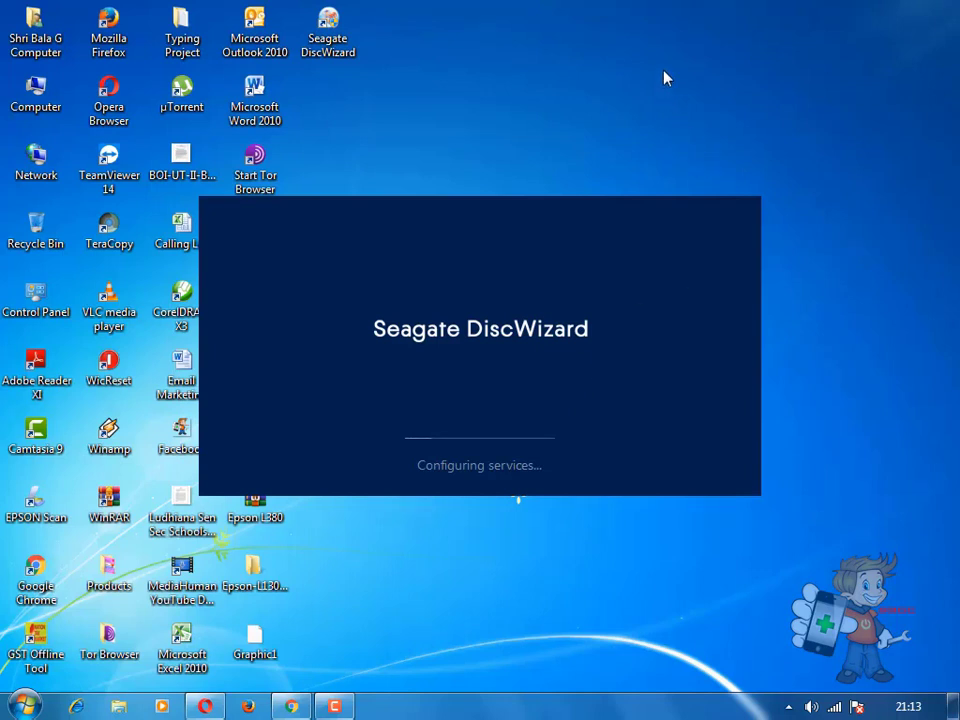
{"action": "right_click", "coordinate": [683, 33]}
{"action": "left_click", "coordinate": [737, 90]}
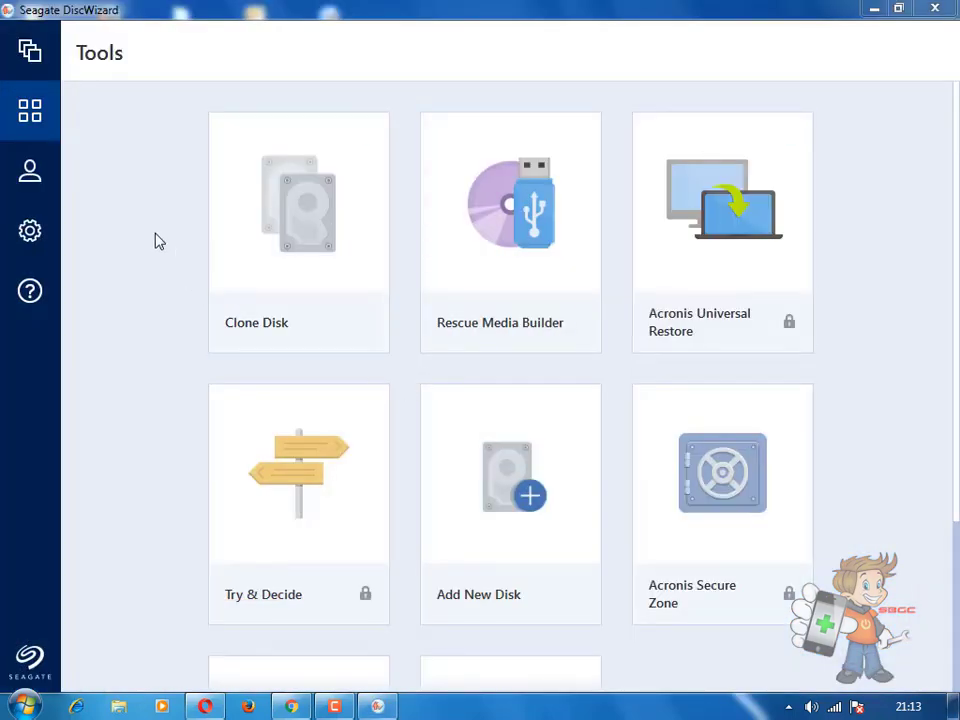
- Add a new backup for this computer and name it "My Backup"
{"action": "left_click", "coordinate": [28, 55]}
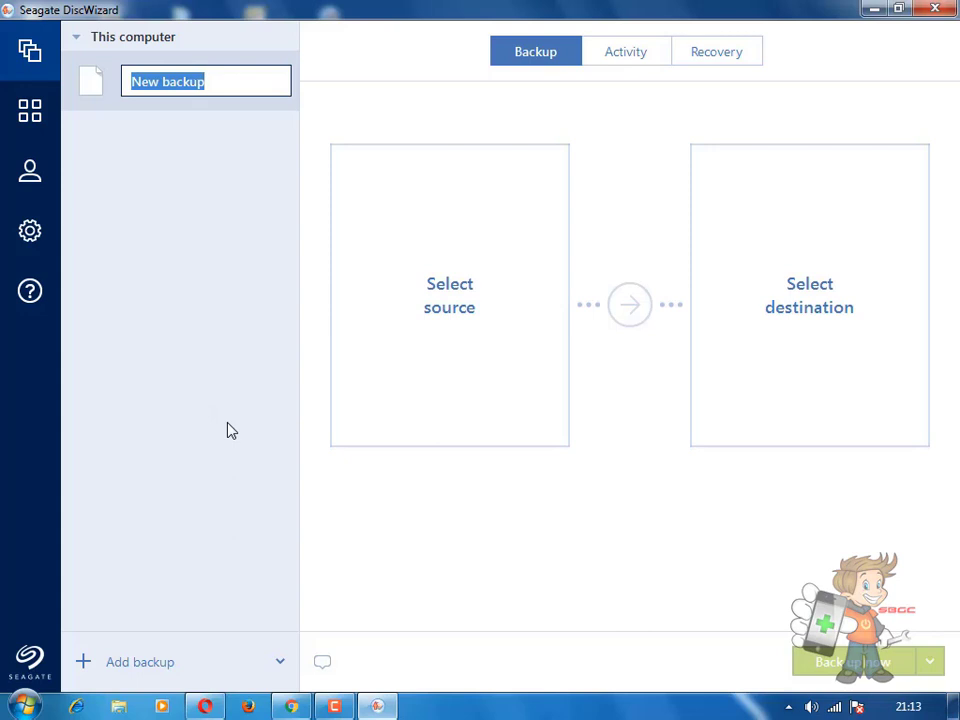
{"action": "left_click", "coordinate": [215, 85]}
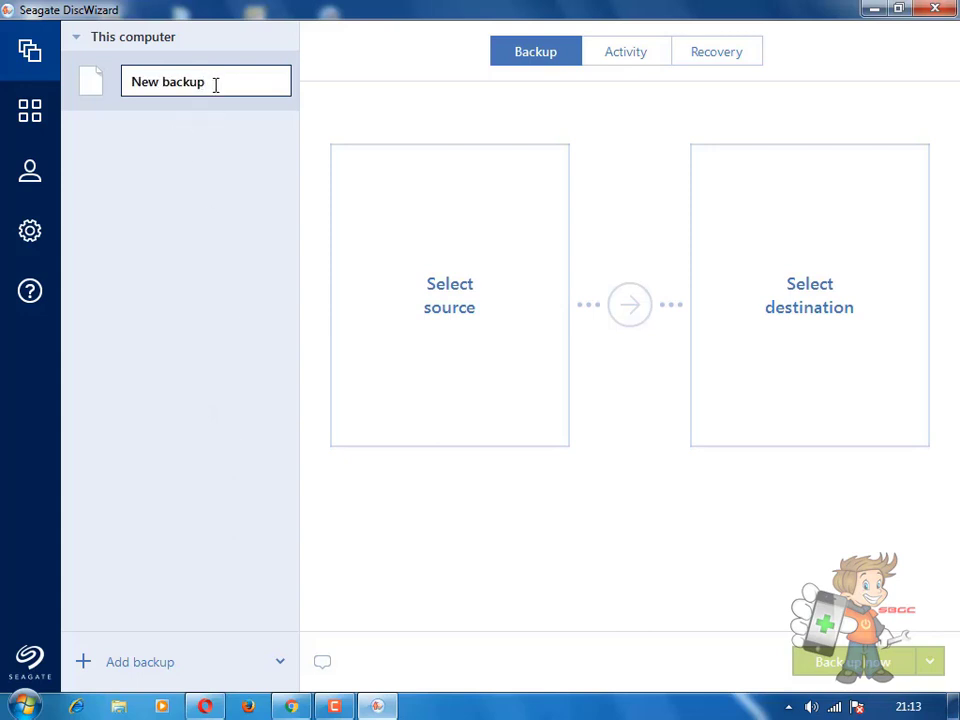
{"action": "key", "text": "BackSpace"}
{"action": "key", "text": "BackSpace"}
{"action": "key", "text": "BackSpace"}
{"action": "key", "text": "BackSpace"}
{"action": "key", "text": "BackSpace"}
{"action": "key", "text": "BackSpace"}
{"action": "key", "text": "BackSpace"}
{"action": "key", "text": "BackSpace"}
{"action": "key", "text": "BackSpace"}
{"action": "key", "text": "BackSpace"}
{"action": "type", "text": "My Backup"}
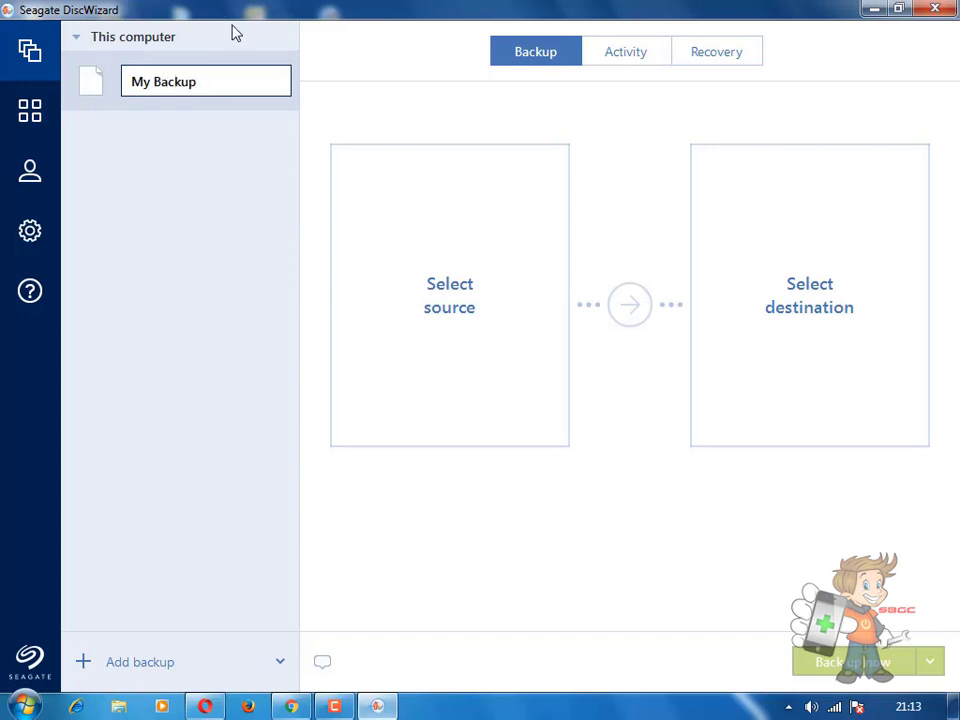
- Choose Entire PC as the source of the My Backup backup
{"action": "left_click", "coordinate": [454, 304]}
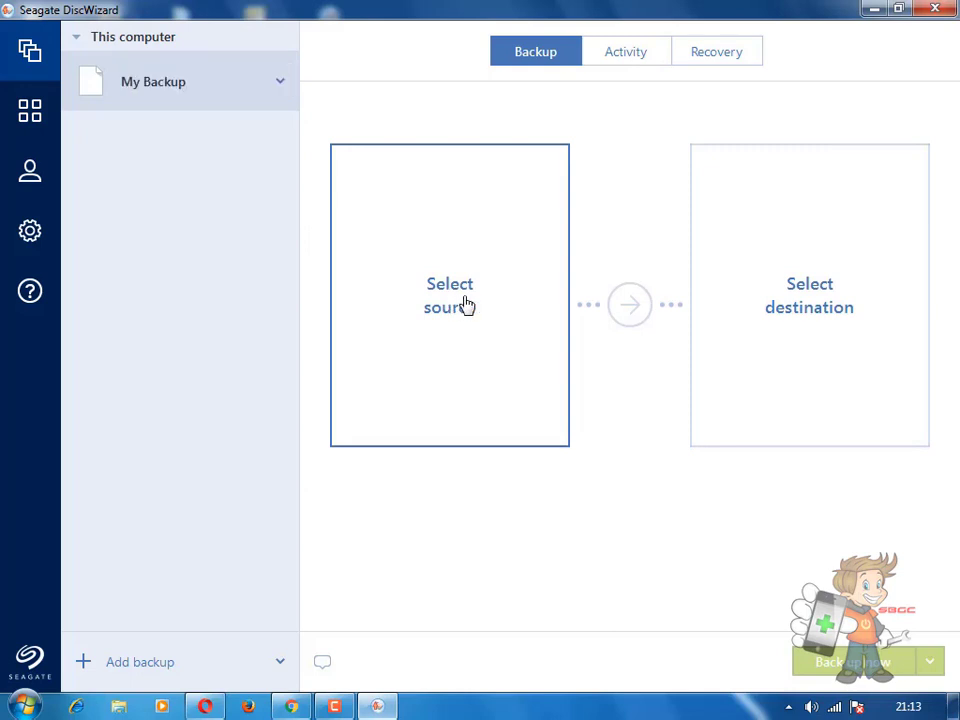
{"action": "left_click", "coordinate": [466, 313]}
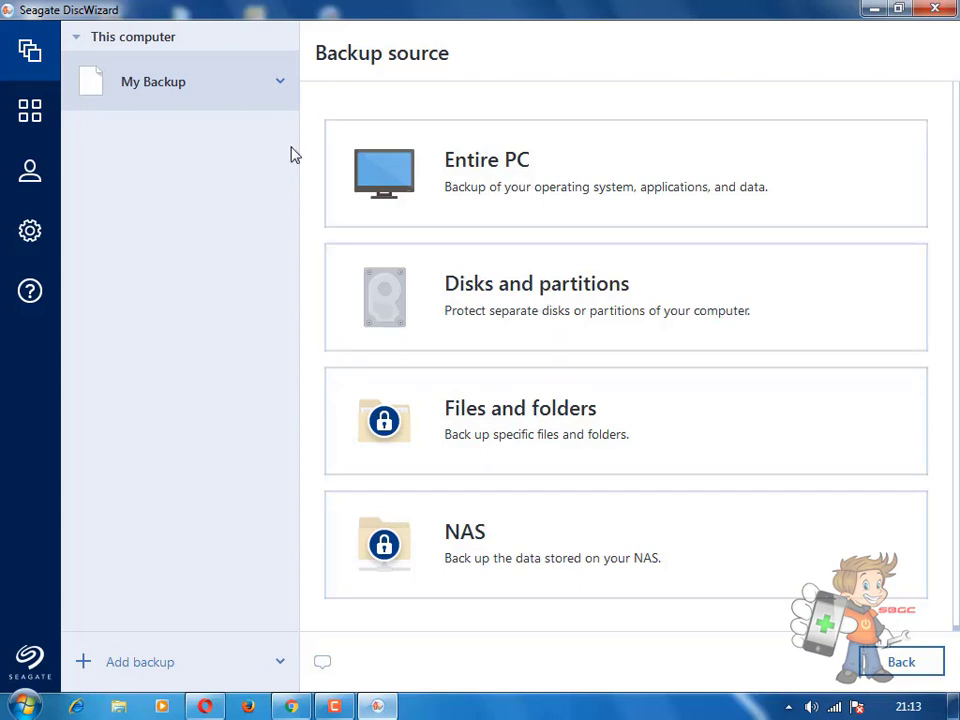
{"action": "left_click", "coordinate": [512, 190]}
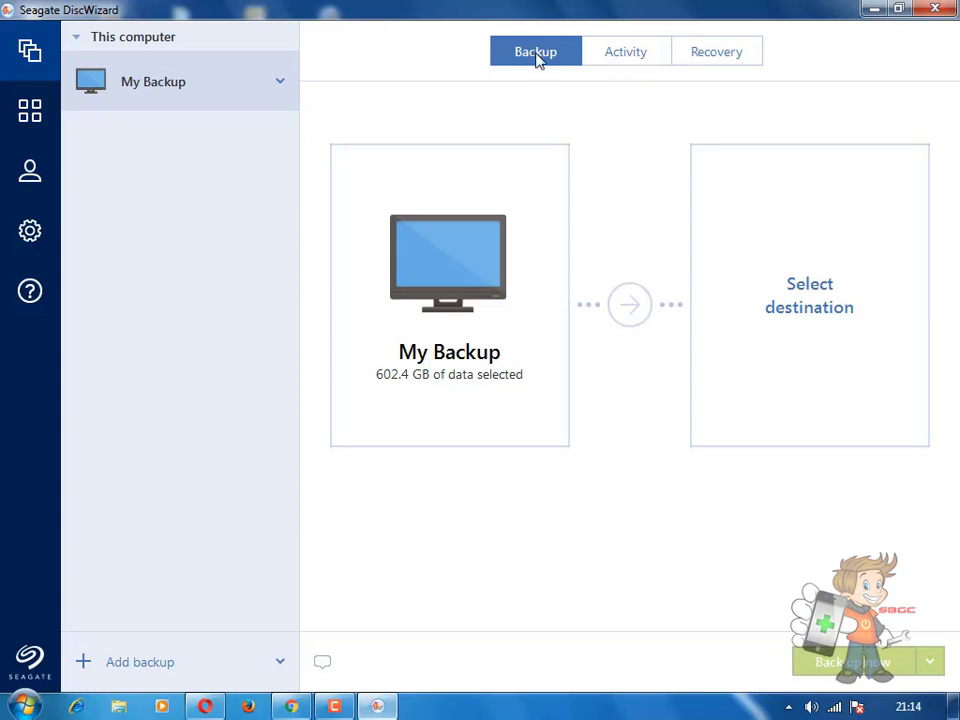
- Look through the activity and recovery views of My Backup and return to its backup settings
{"action": "left_click", "coordinate": [637, 60]}
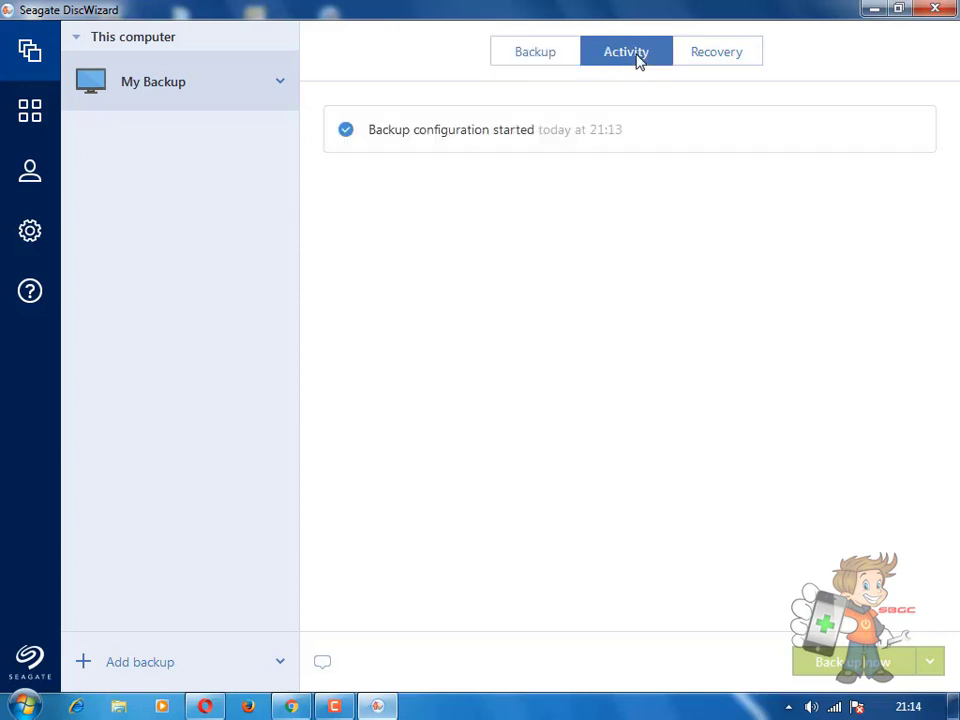
{"action": "left_click", "coordinate": [731, 61]}
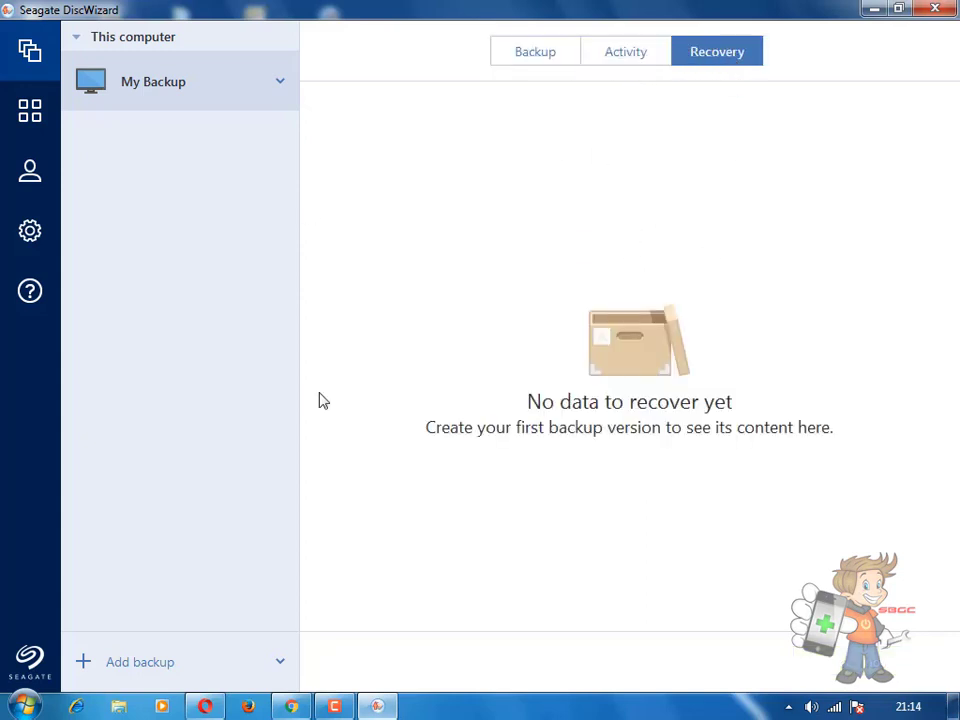
{"action": "left_click", "coordinate": [540, 60]}
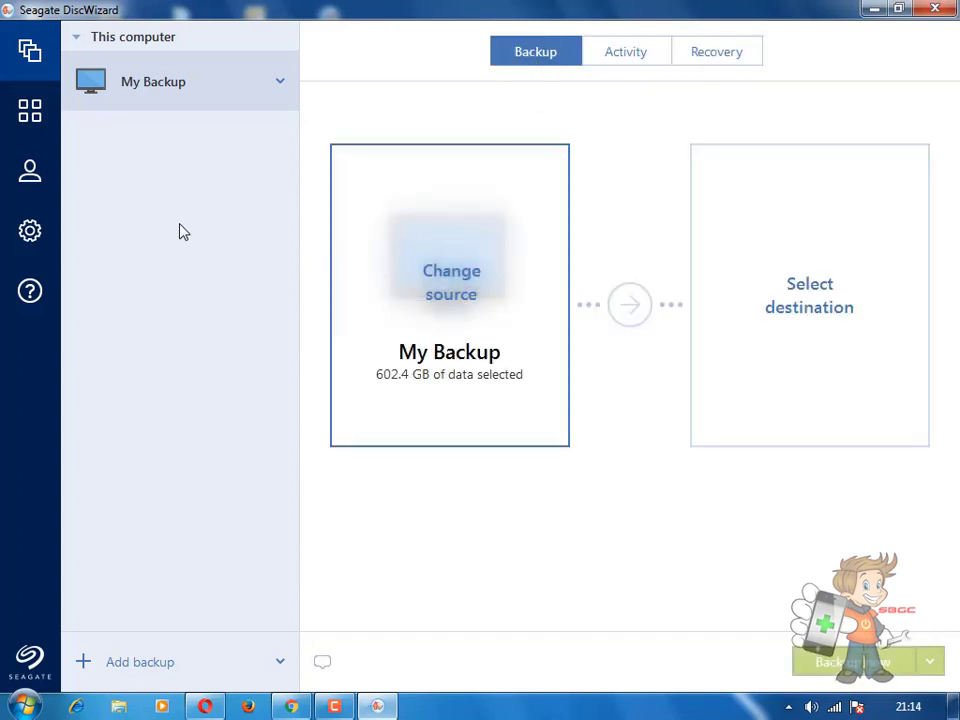
- Discard the backup configuration and start the DriveCleanser tool
{"action": "left_click", "coordinate": [31, 114]}
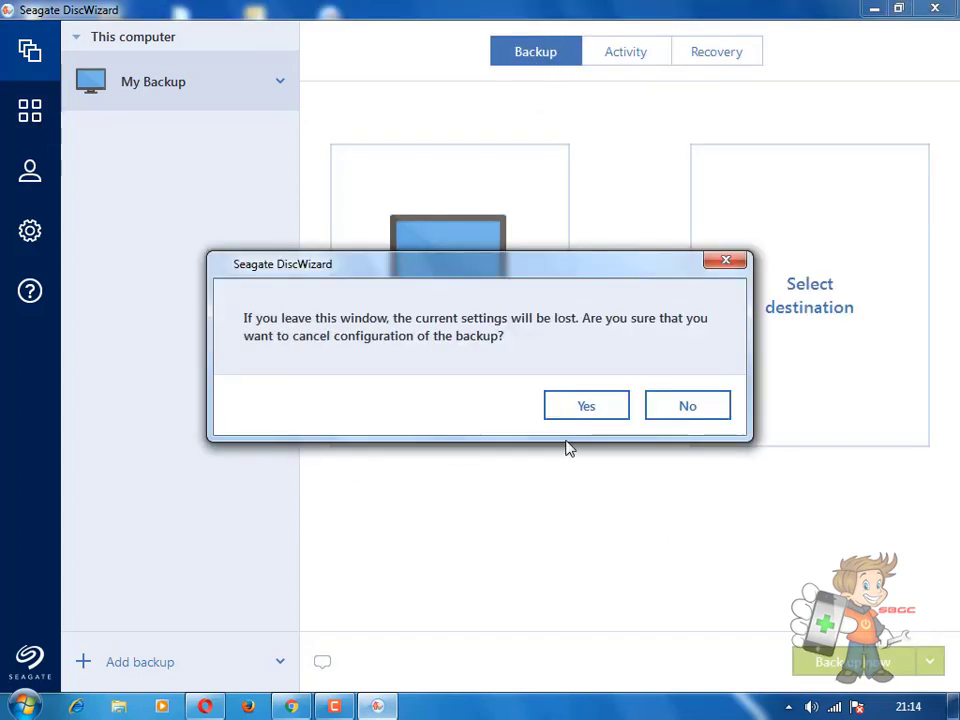
{"action": "left_click", "coordinate": [597, 410]}
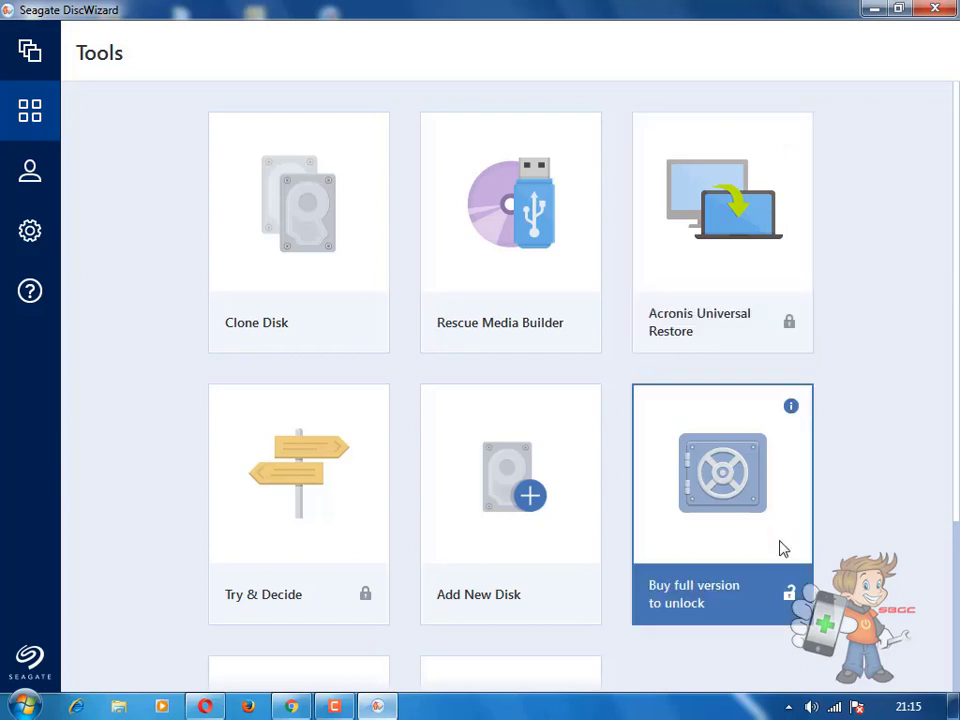
{"action": "scroll", "coordinate": [780, 549], "scroll_direction": "down", "scroll_amount": 2}
{"action": "scroll", "coordinate": [729, 564], "scroll_direction": "down", "scroll_amount": 1}
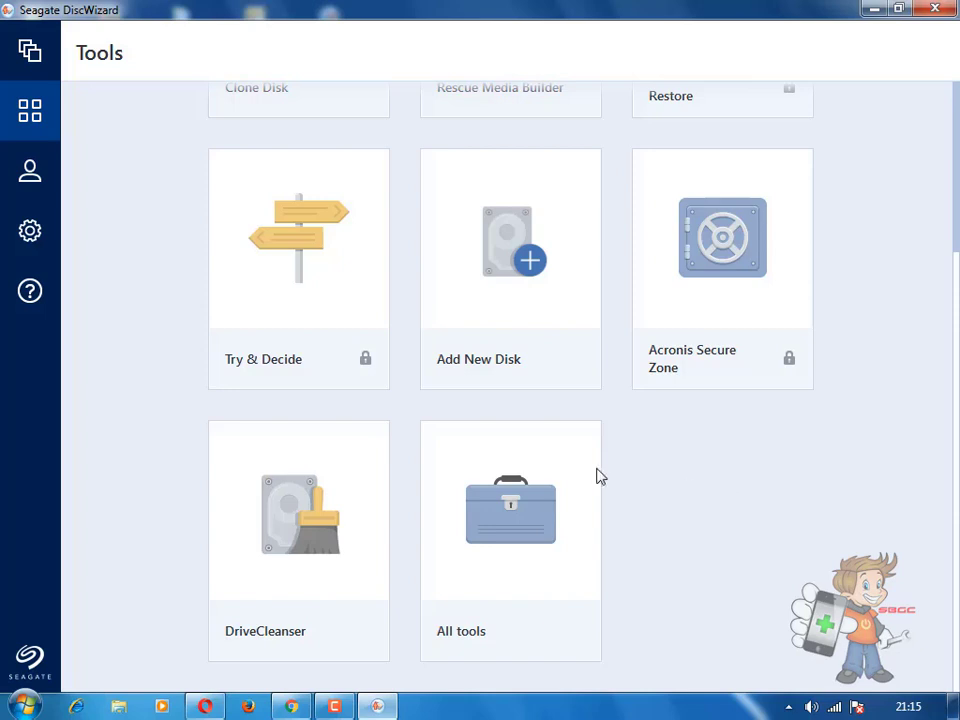
{"action": "left_click", "coordinate": [296, 541]}
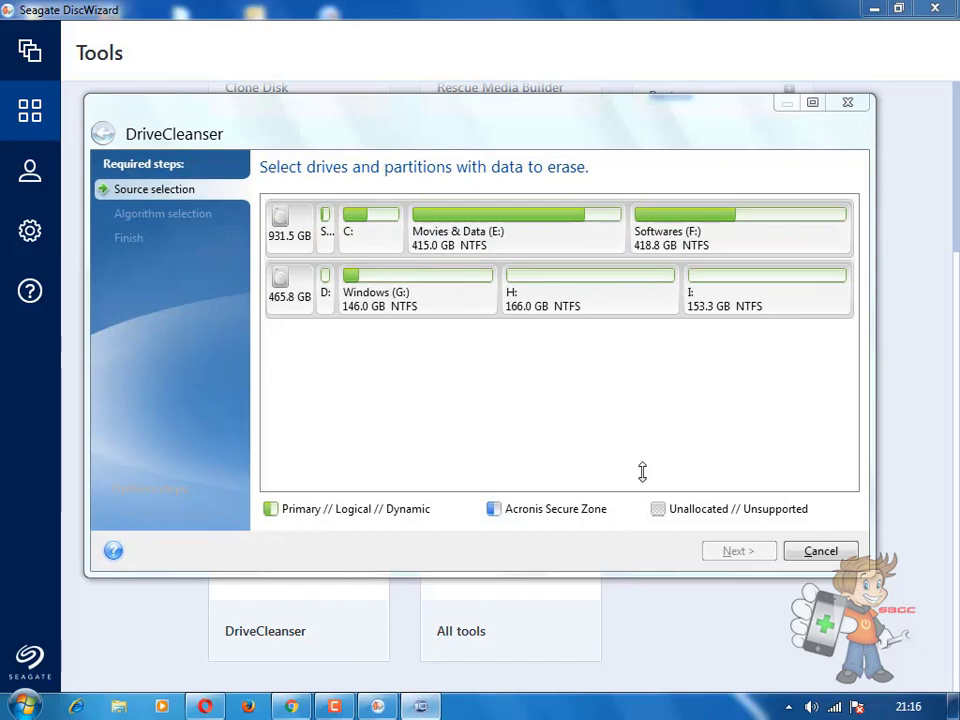
- Select the whole 465.8 GB disk as the drive to erase and accept erasing its active partition
{"action": "left_click", "coordinate": [281, 281]}
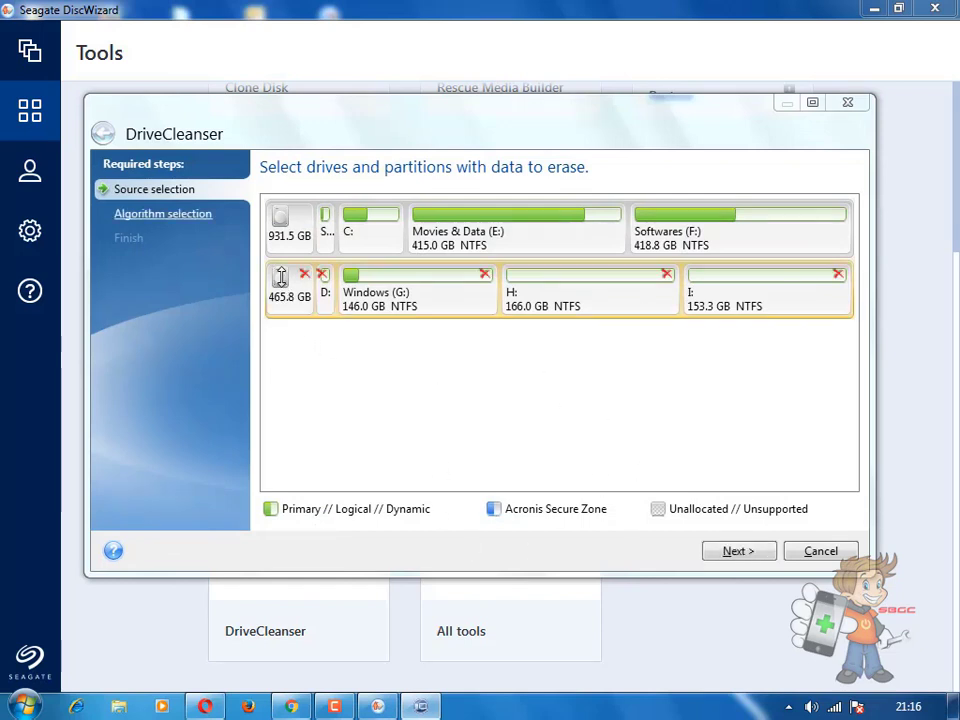
{"action": "left_click", "coordinate": [736, 552]}
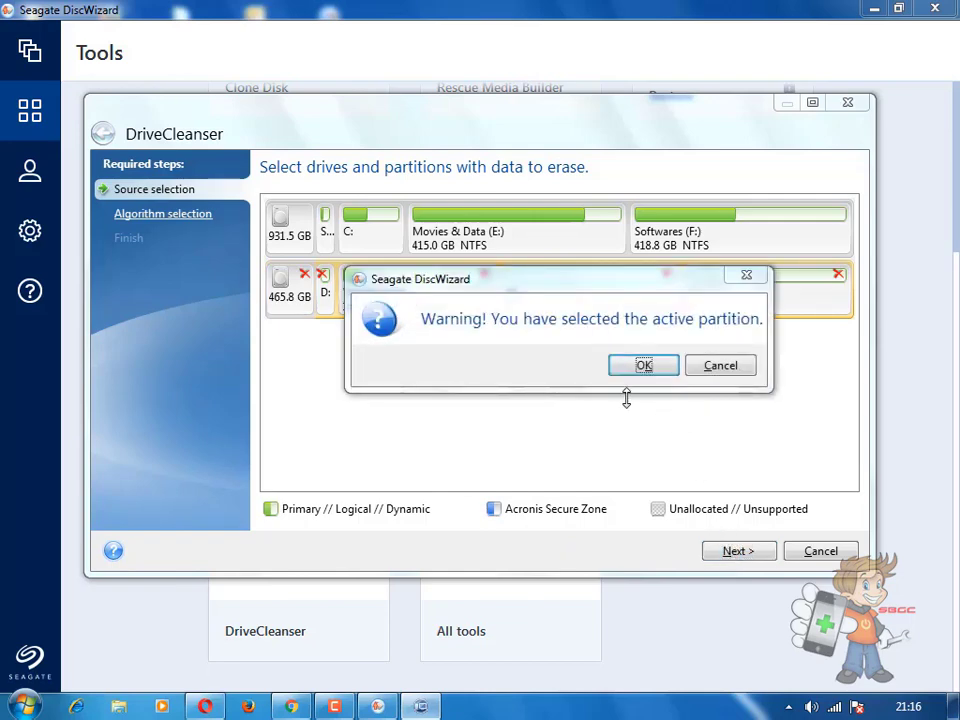
{"action": "left_click", "coordinate": [642, 364]}
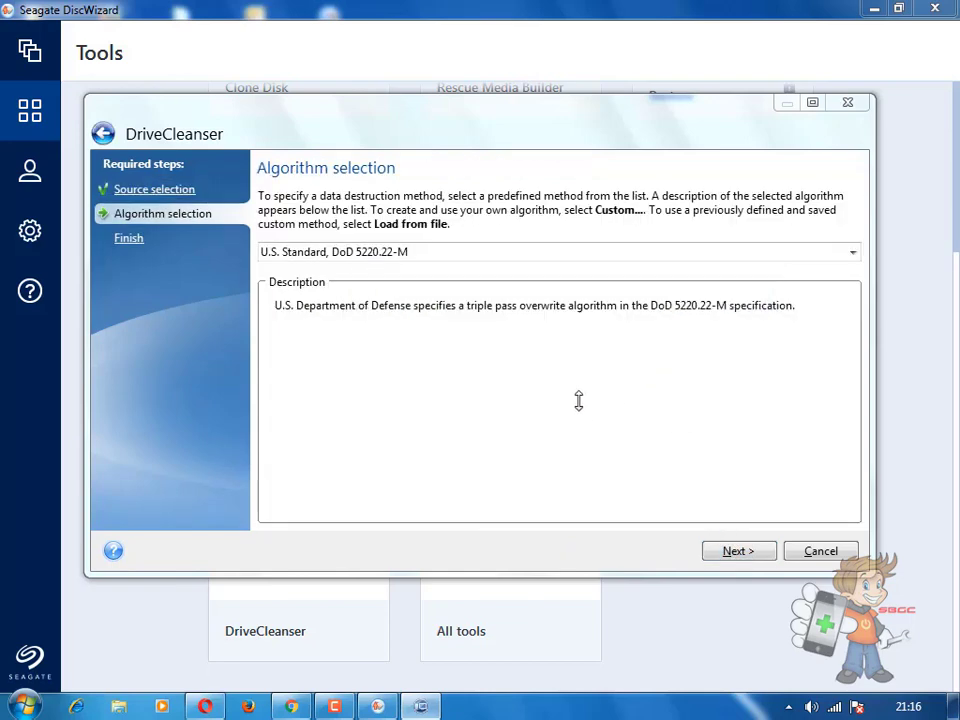
- Keep the U.S. Standard, DoD 5220.22-M algorithm, agree to wipe the selected partitions irreversibly, and start the wipe
{"action": "left_click", "coordinate": [740, 549]}
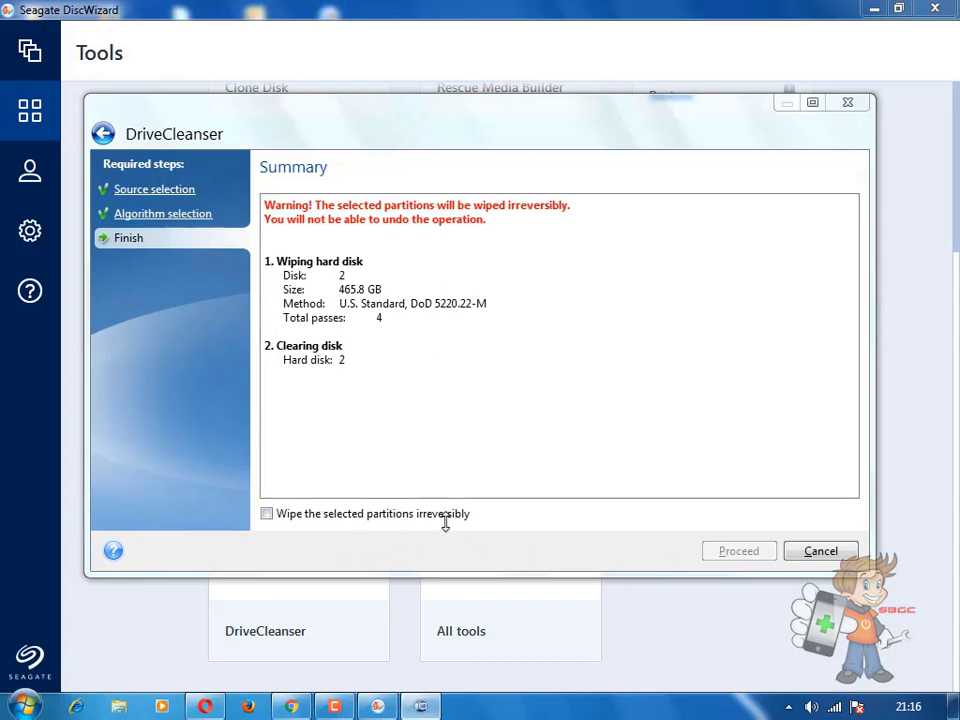
{"action": "left_click", "coordinate": [266, 514]}
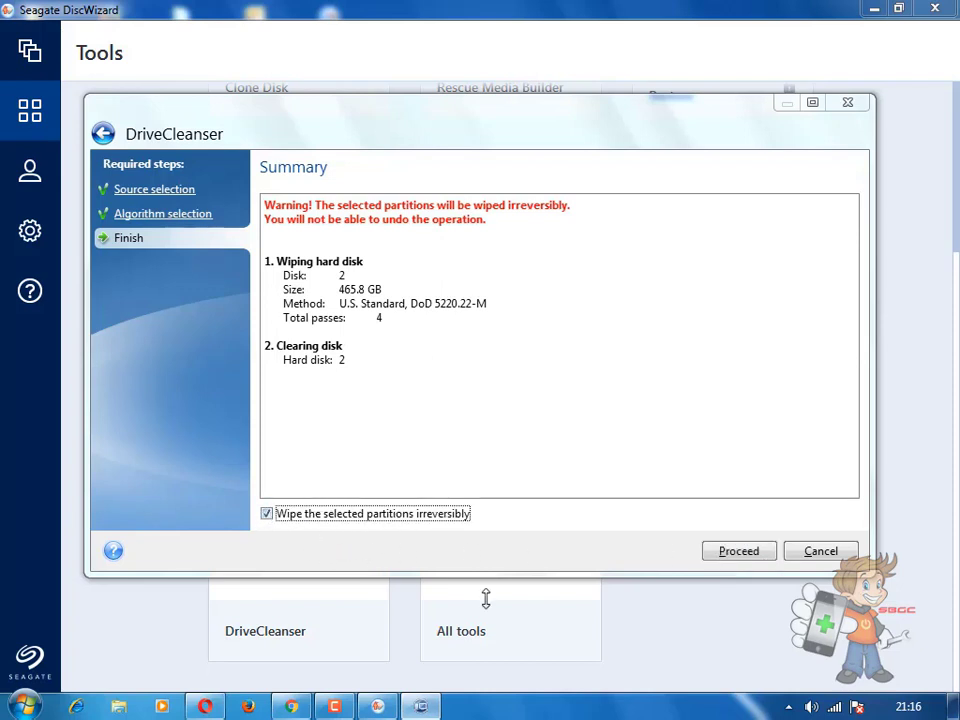
{"action": "left_click", "coordinate": [731, 556]}
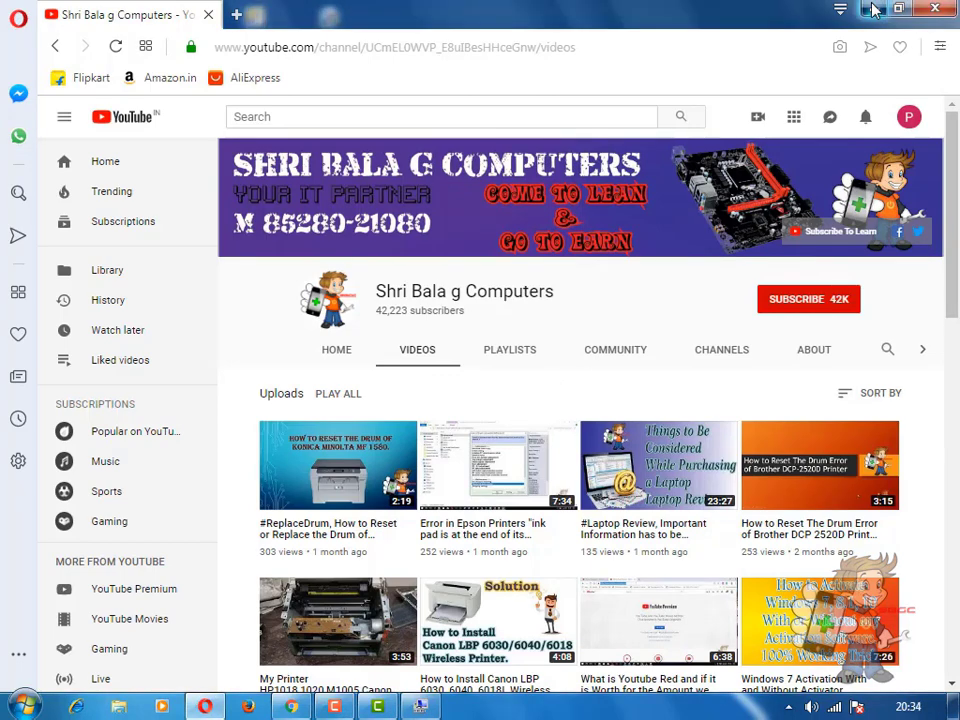
- Switch to Computer Management and open Disk Management to examine the partition layout of Disk 1
{"action": "key", "text": "super+d"}
{"action": "right_click", "coordinate": [437, 135]}
{"action": "left_click", "coordinate": [468, 182]}
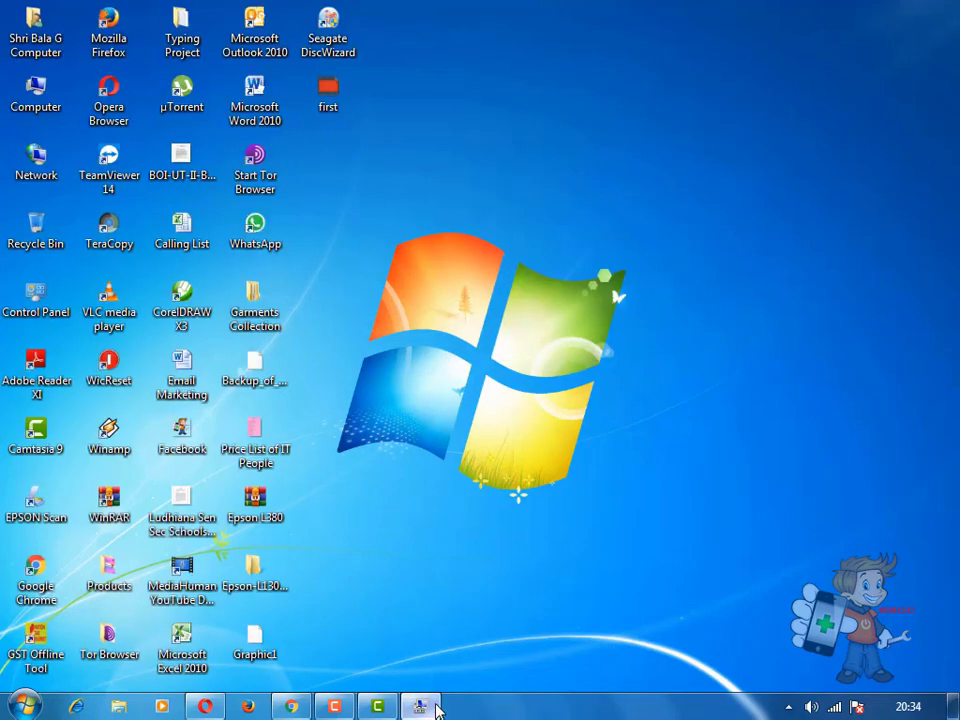
{"action": "left_click", "coordinate": [434, 705]}
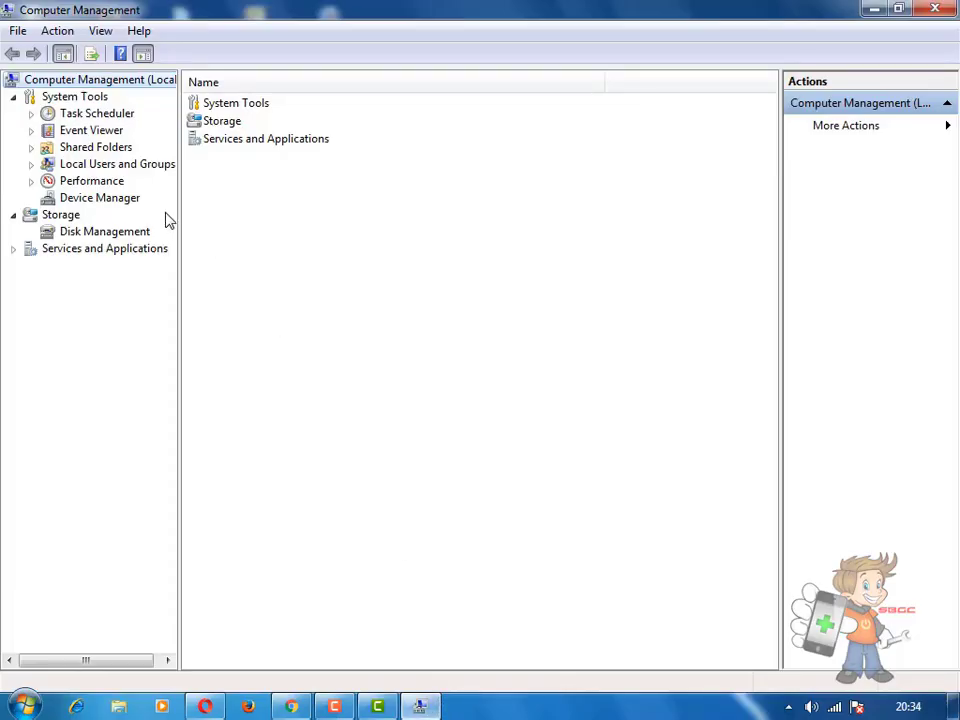
{"action": "left_click", "coordinate": [91, 233]}
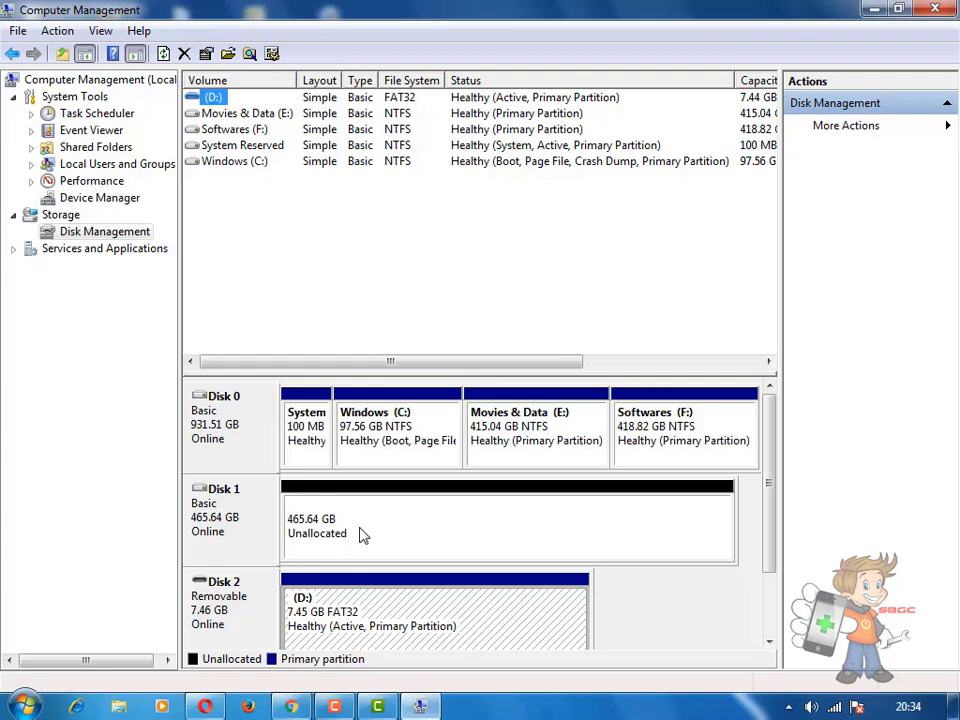
- Leave Computer Management, return to Seagate DiscWizard, and look through its available disk tools
{"action": "left_click", "coordinate": [873, 10]}
{"action": "right_click", "coordinate": [495, 152]}
{"action": "left_click", "coordinate": [565, 208]}
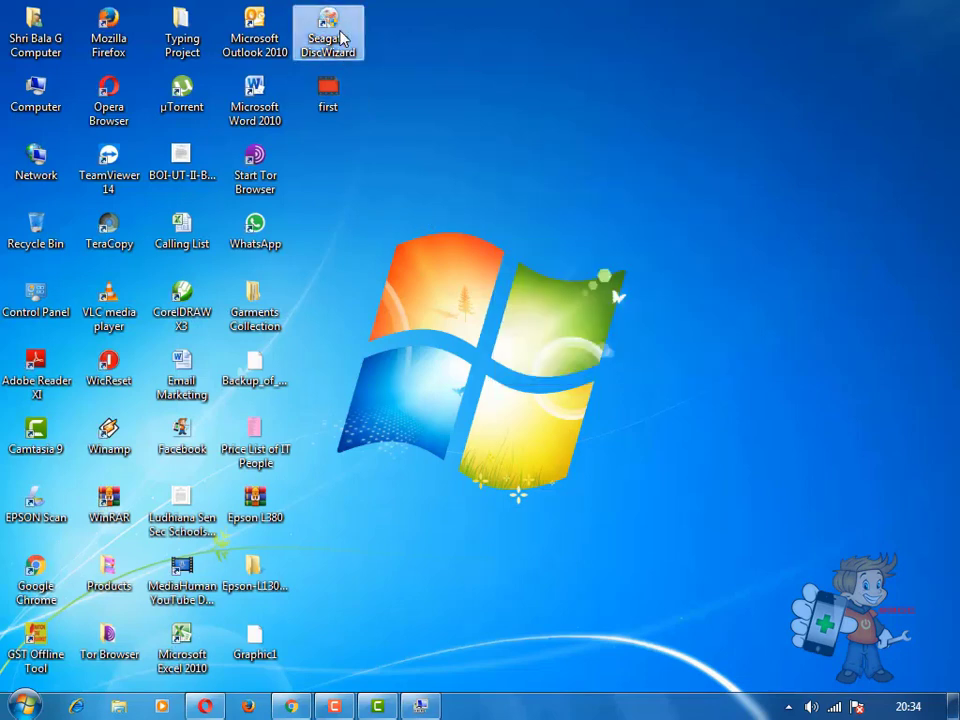
{"action": "right_click", "coordinate": [488, 165]}
{"action": "left_click", "coordinate": [520, 218]}
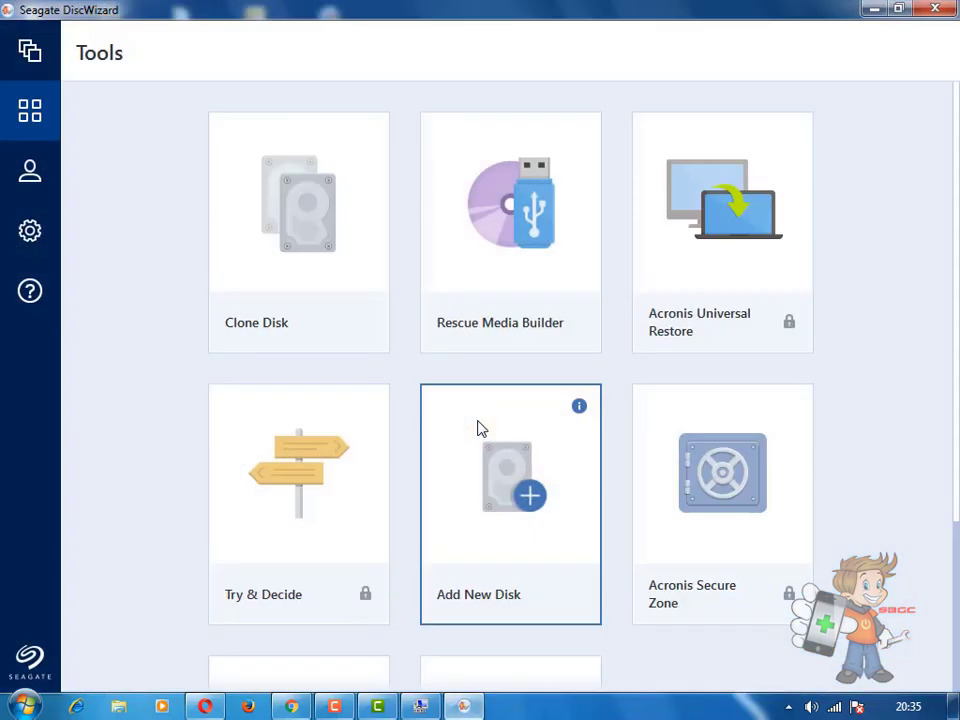
{"action": "scroll", "coordinate": [546, 521], "scroll_direction": "down", "scroll_amount": 2}
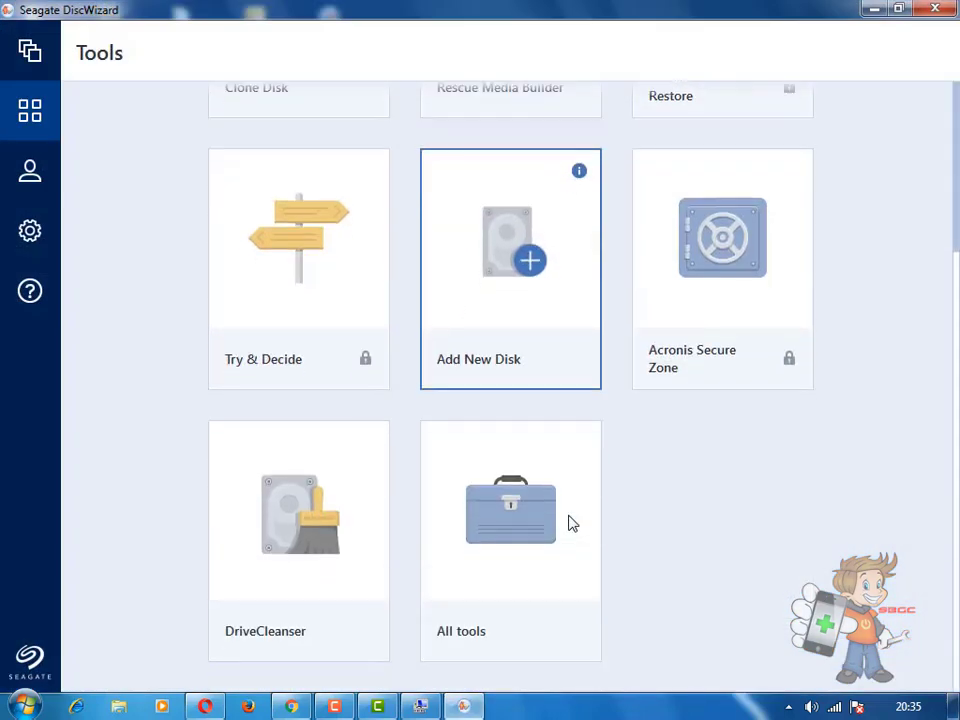